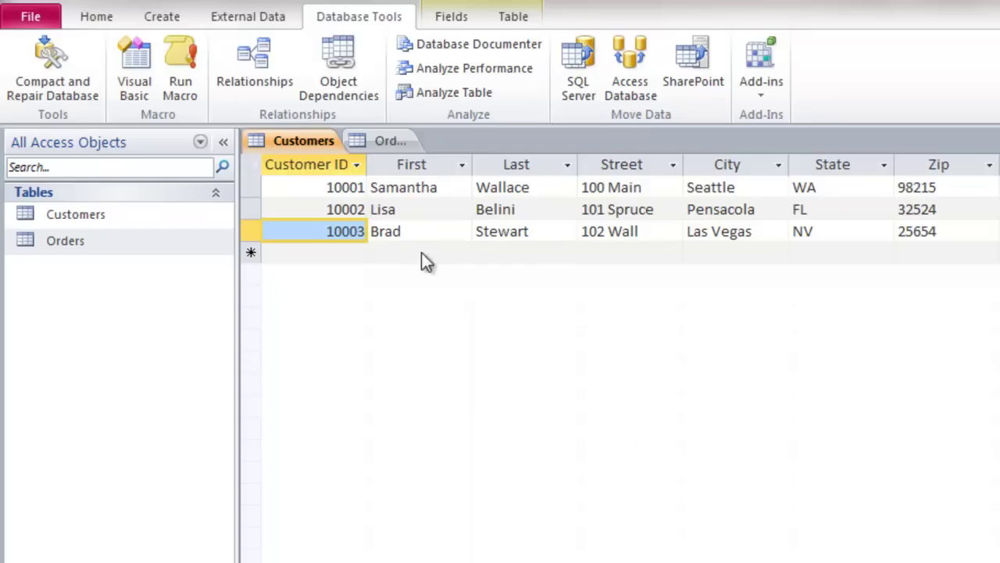
Select customer 10003's Customer ID cell in the Customers datasheet.
click(302, 229)
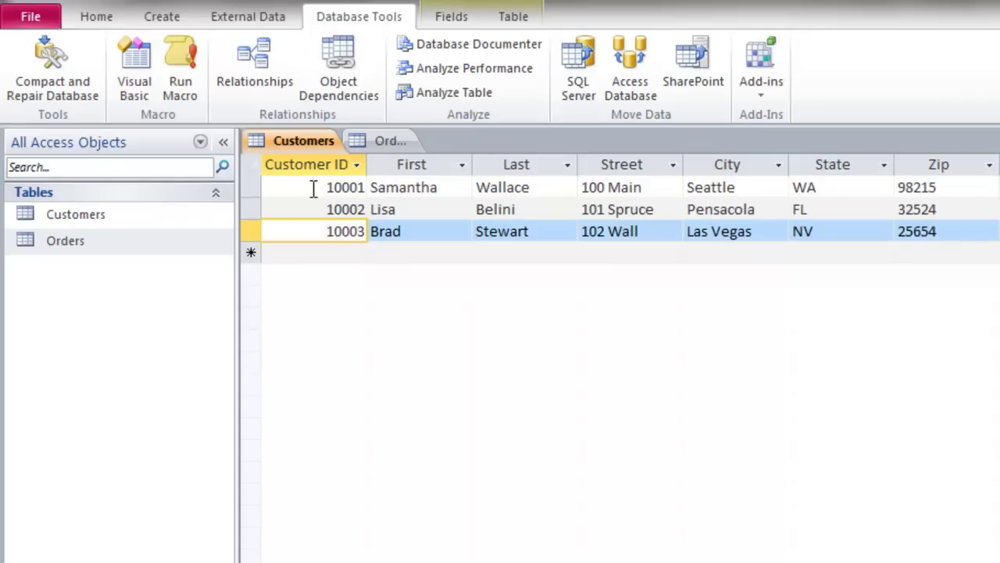
Switch between the Orders and Customers tabs and select customer 10001's Customer ID.
click(392, 140)
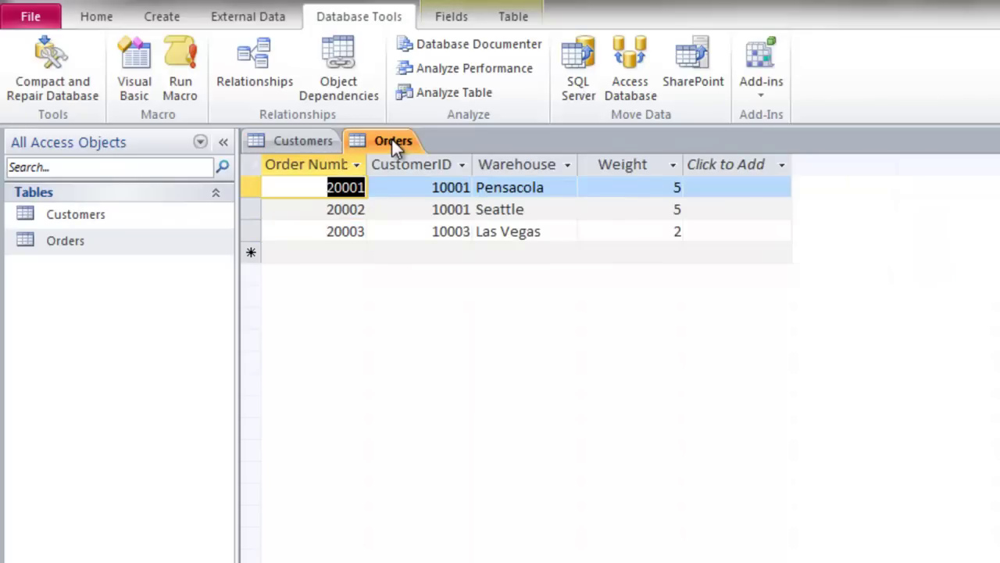
click(307, 141)
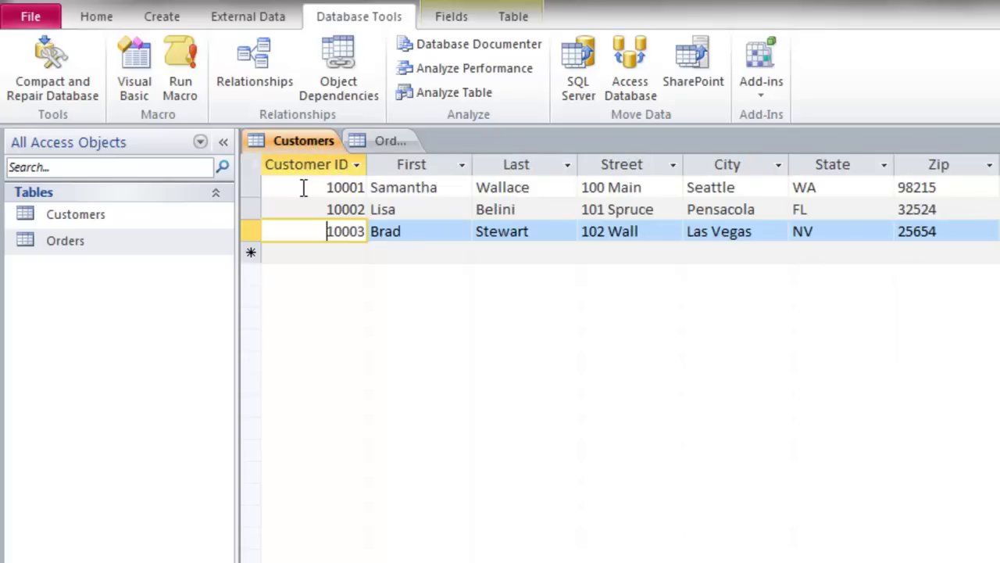
click(438, 187)
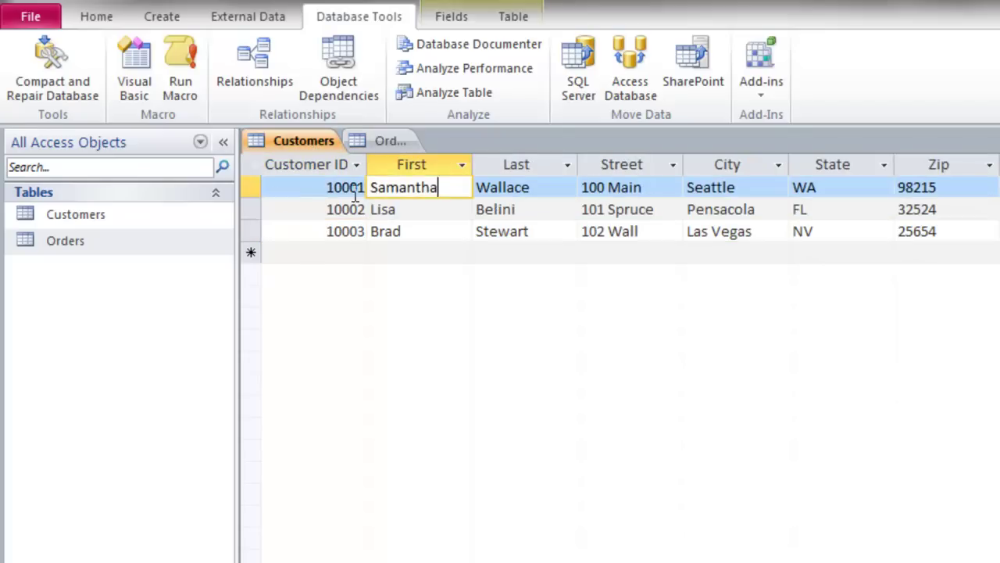
click(292, 187)
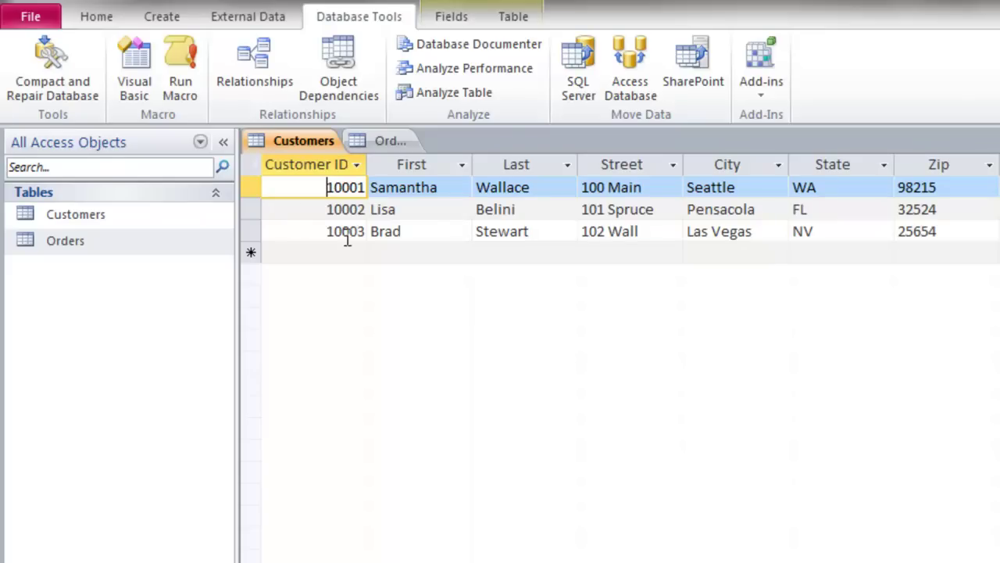
Check order 20001's CustomerID 10001 in Orders, then close the Orders table.
click(386, 143)
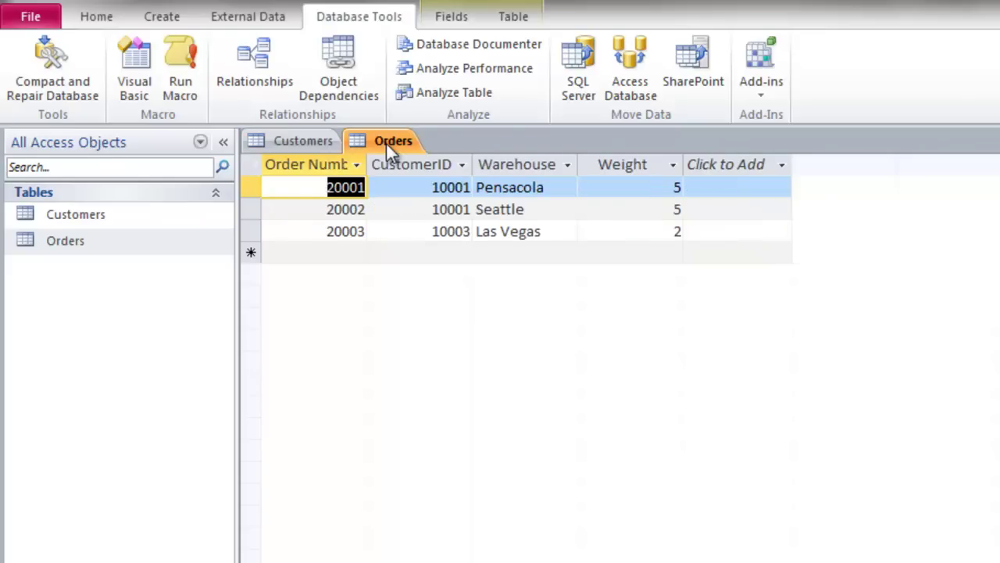
click(299, 191)
click(414, 191)
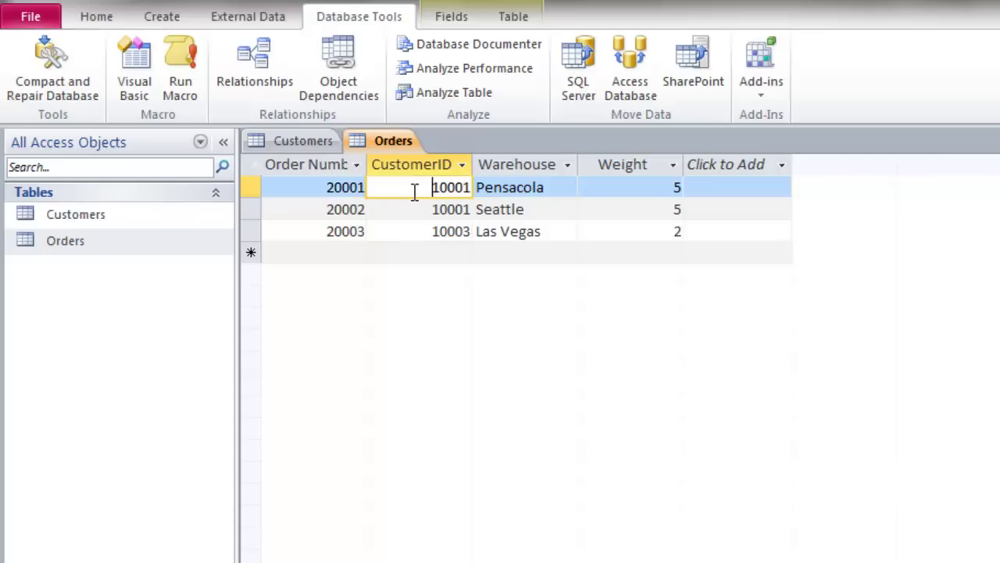
drag(411, 191, 470, 191)
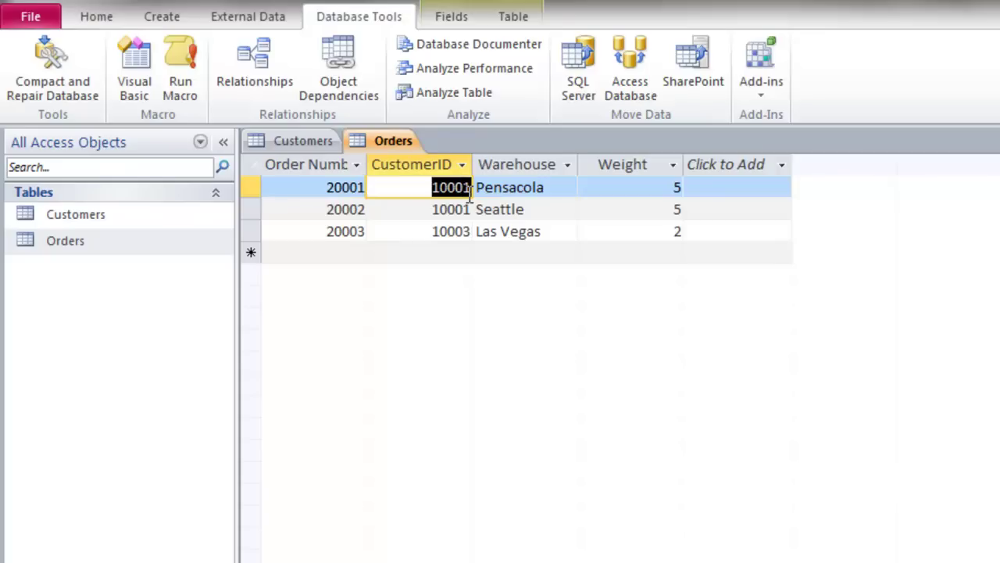
click(419, 213)
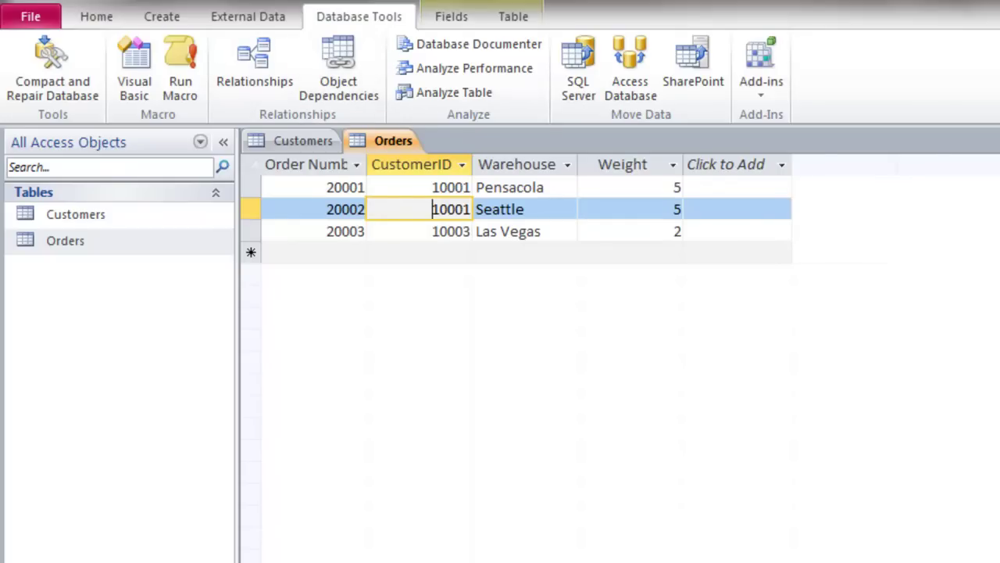
key(ctrl+F4)
key(ctrl+F4)
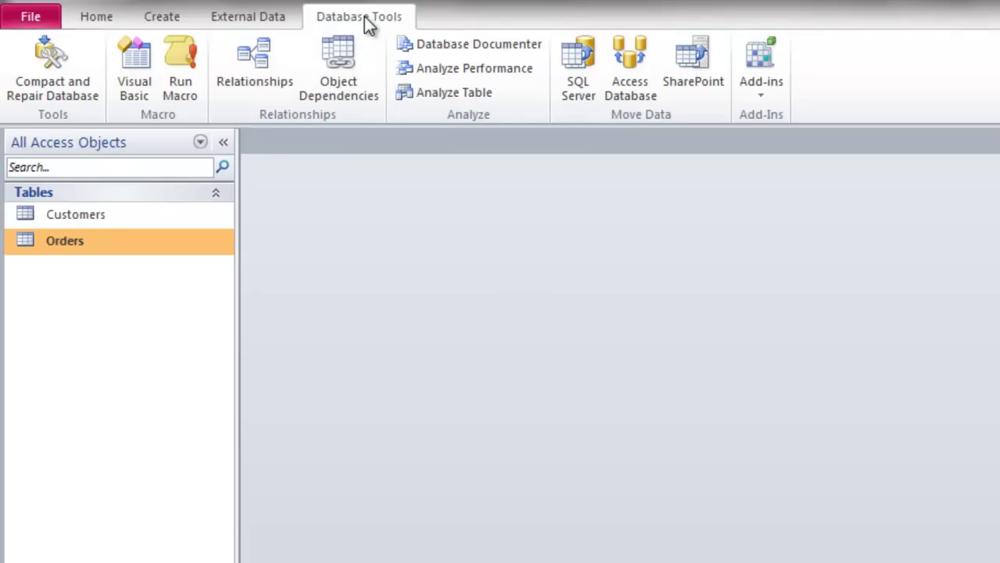
Open Relationships, enlarge the Customers field list, and add the Orders table to the layout.
click(246, 56)
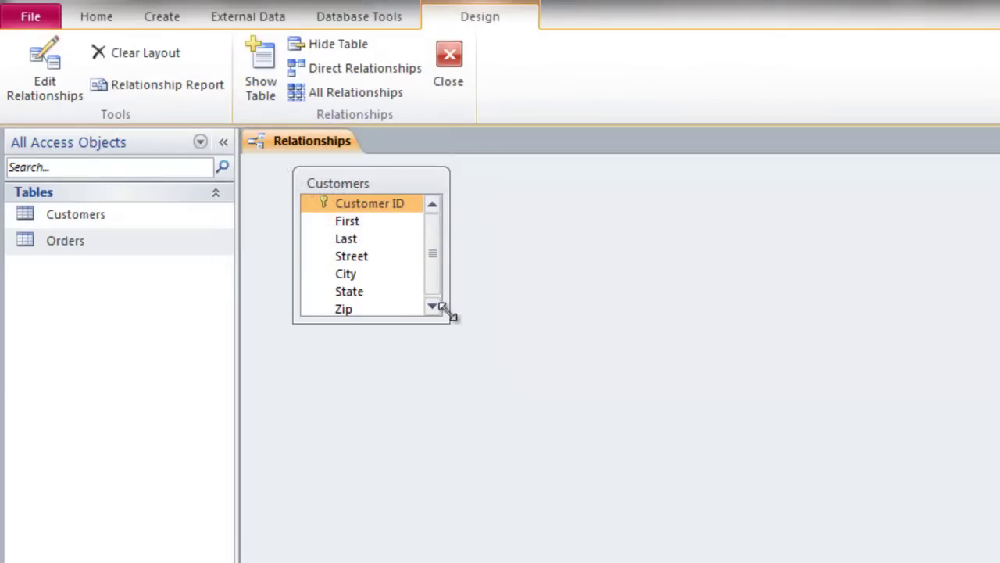
drag(448, 313, 478, 415)
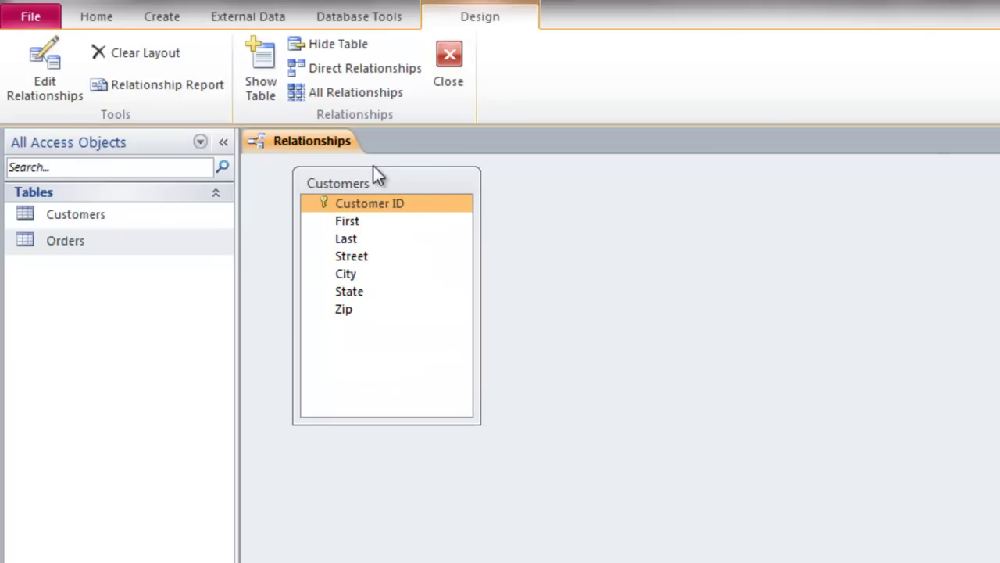
drag(63, 239, 641, 214)
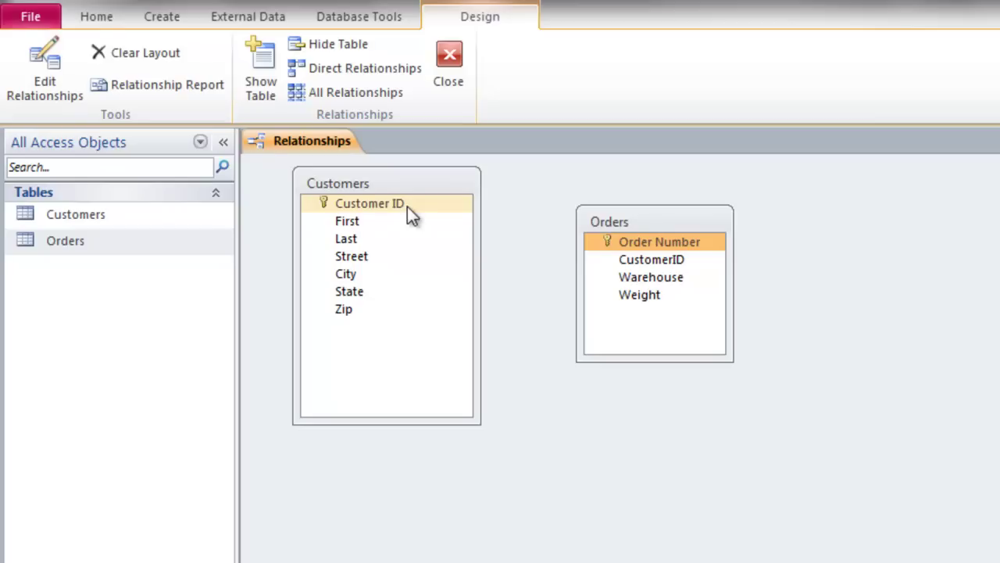
Drag Customer ID onto Orders' CustomerID and create the link with Enforce Referential Integrity checked.
click(665, 258)
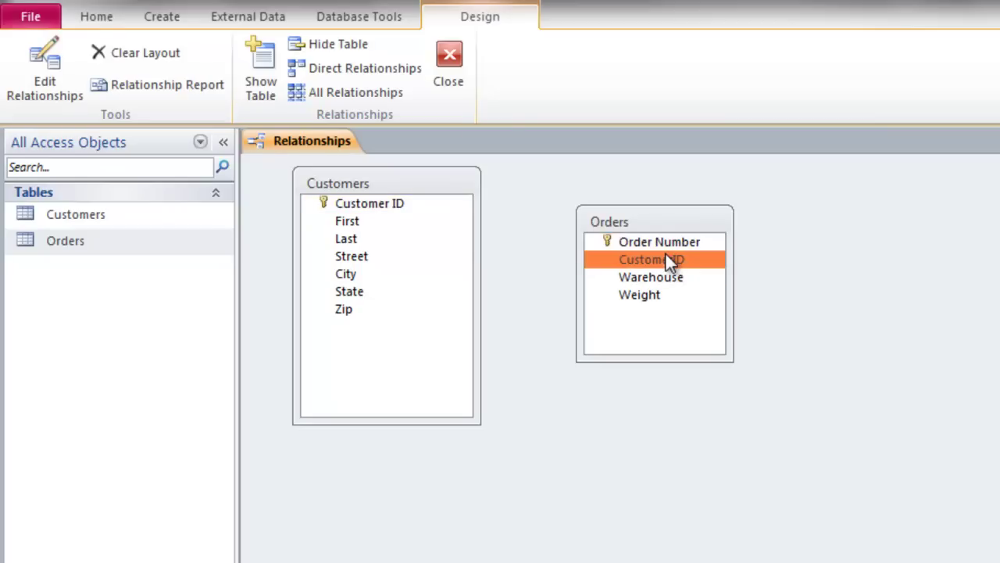
click(394, 203)
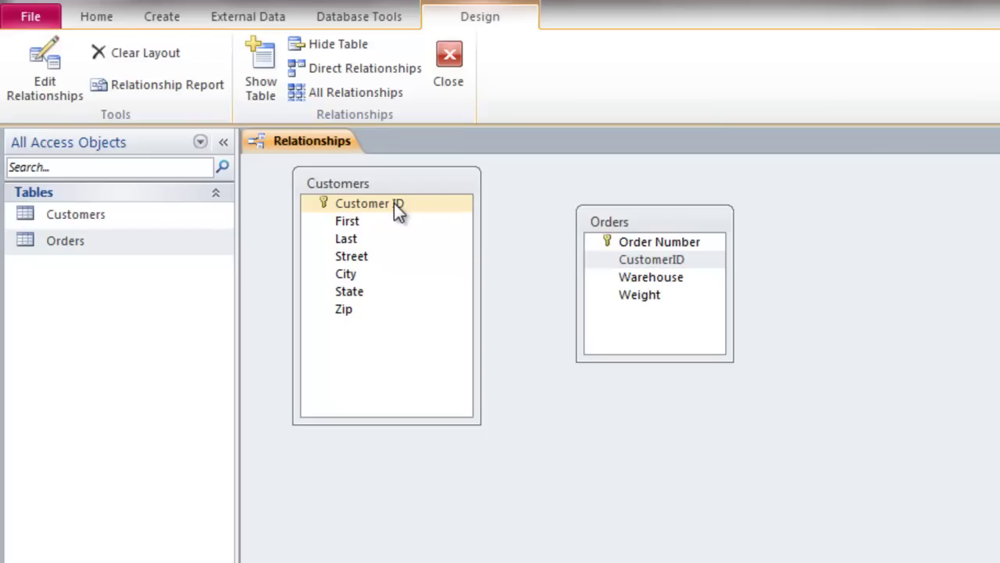
drag(394, 202, 638, 264)
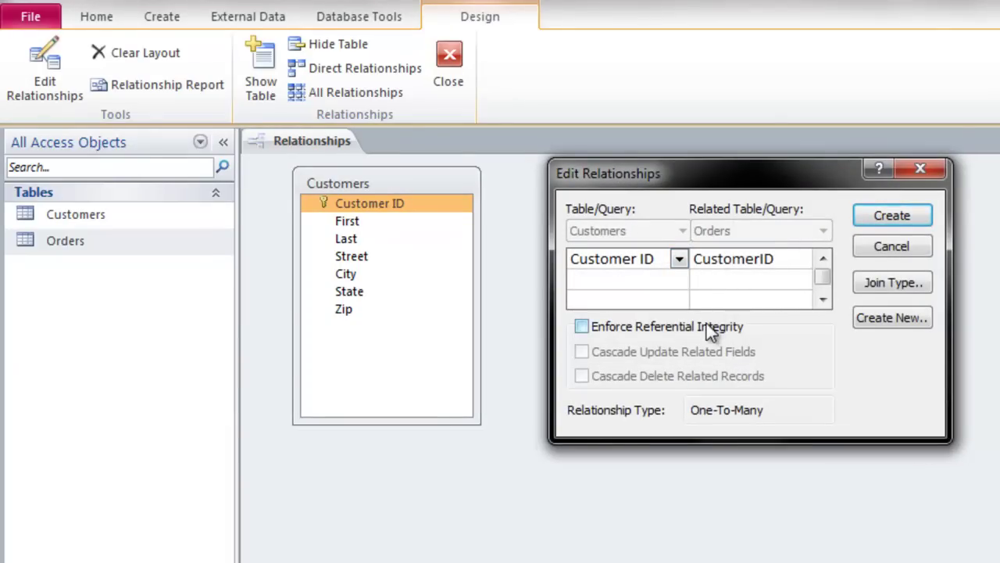
click(579, 328)
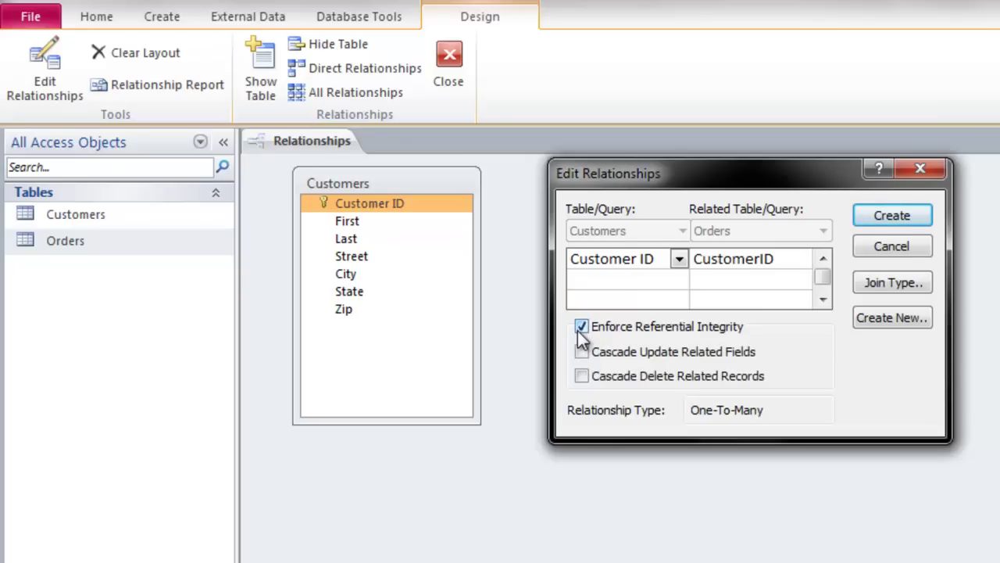
click(893, 216)
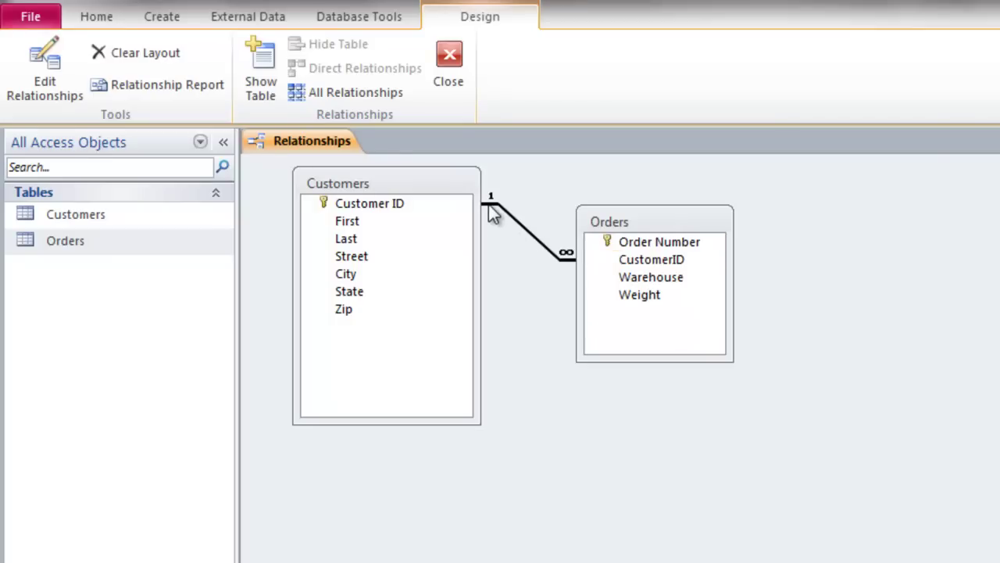
click(436, 204)
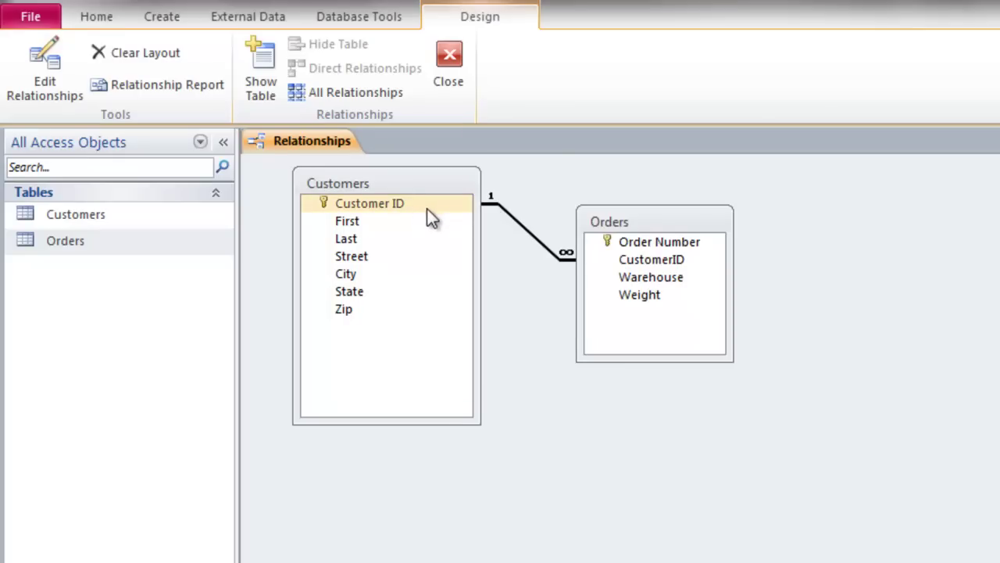
click(496, 199)
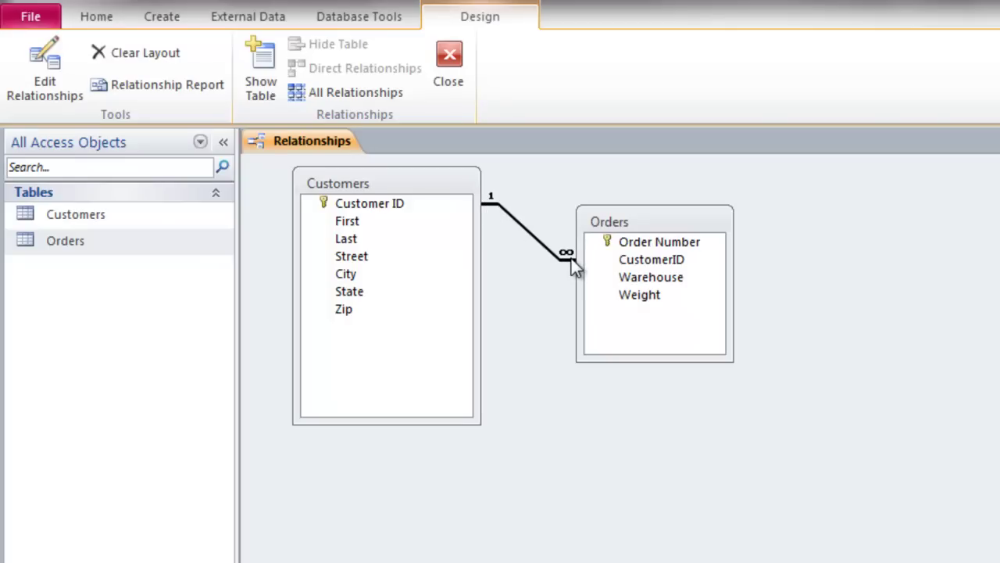
Open Customers, expand customer 10001's related orders, and open the Orders table.
double_click(98, 216)
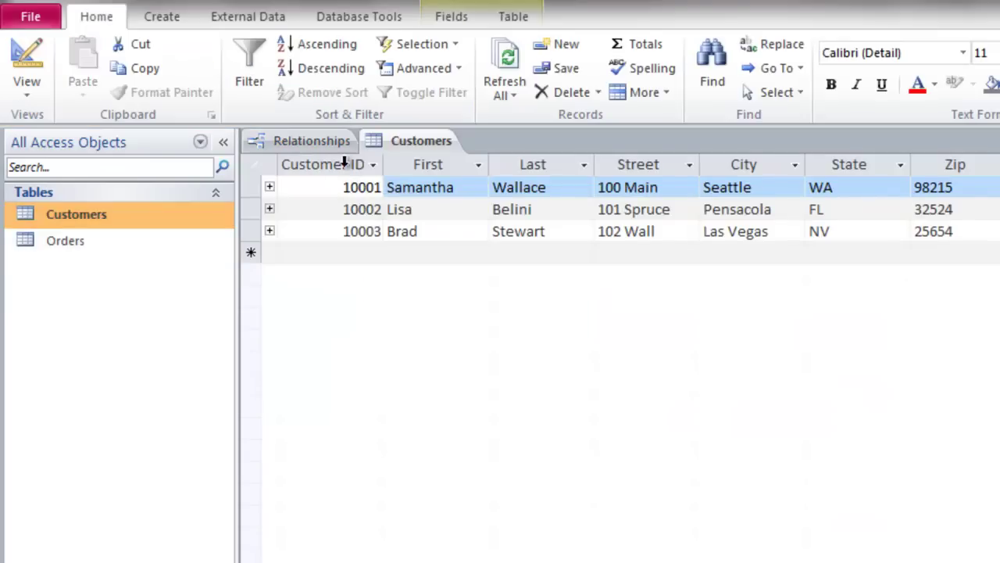
click(270, 187)
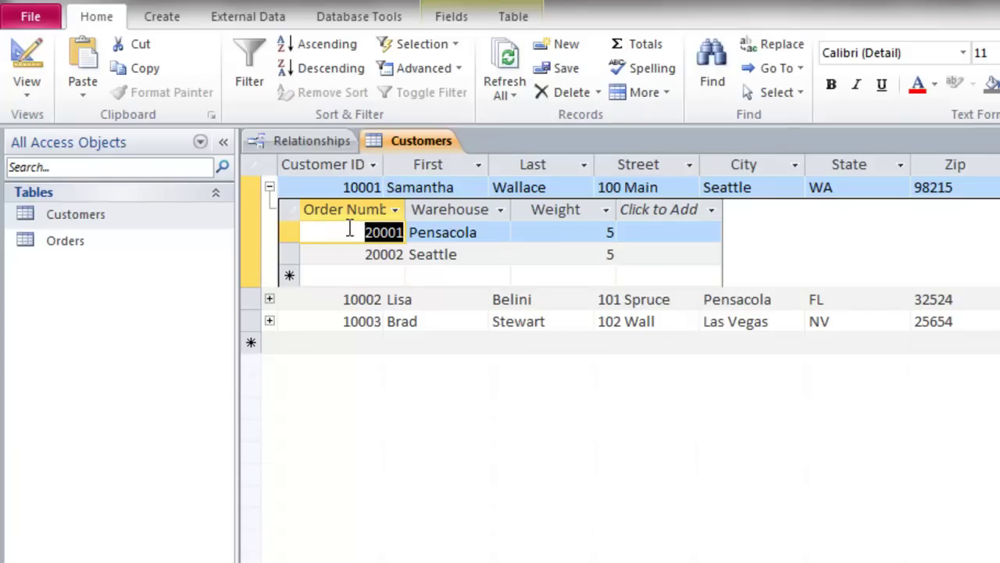
click(345, 187)
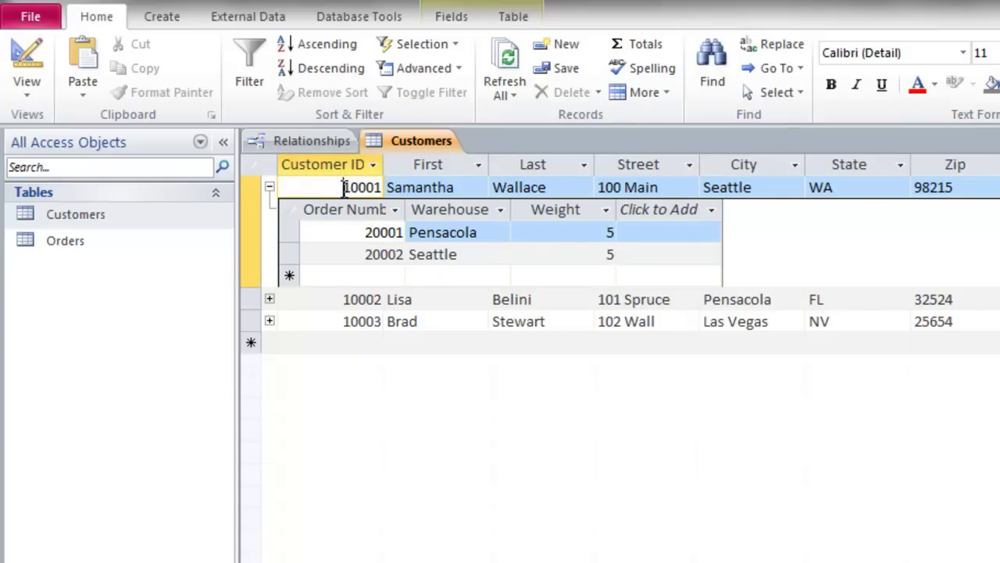
double_click(90, 243)
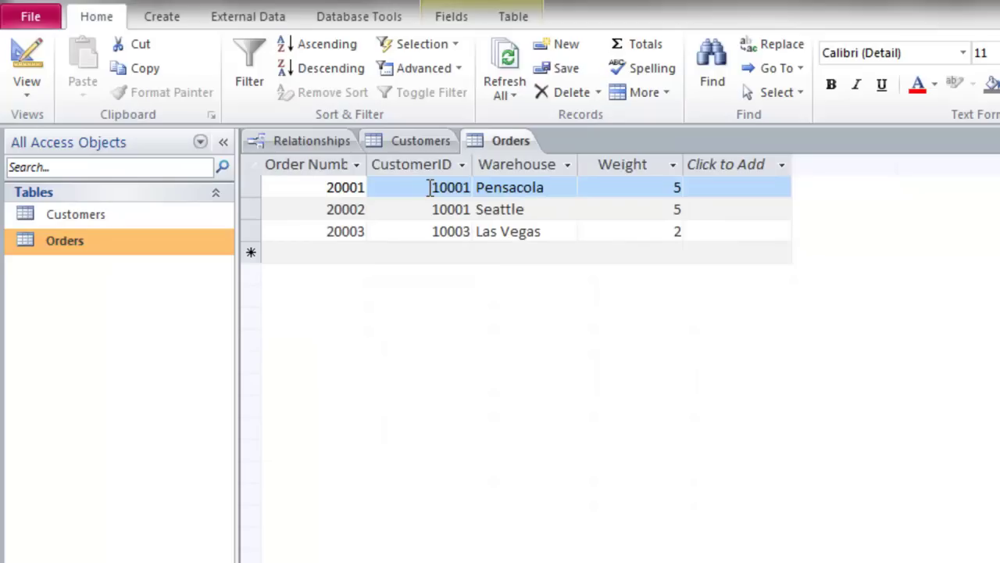
Select order 20003's CustomerID 10003, then expand customers 10002 and 10003's order subdatasheets.
click(425, 236)
double_click(426, 233)
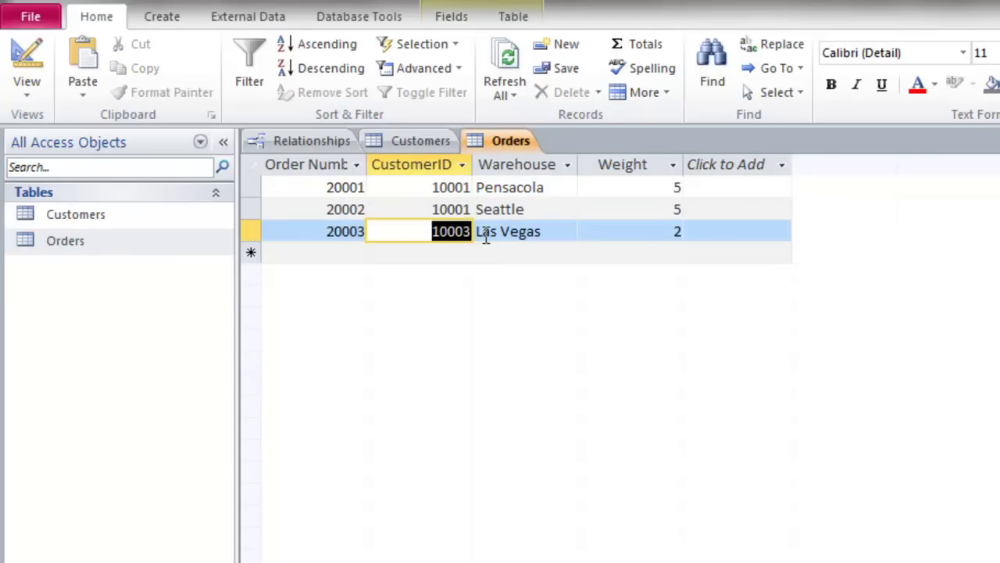
click(424, 139)
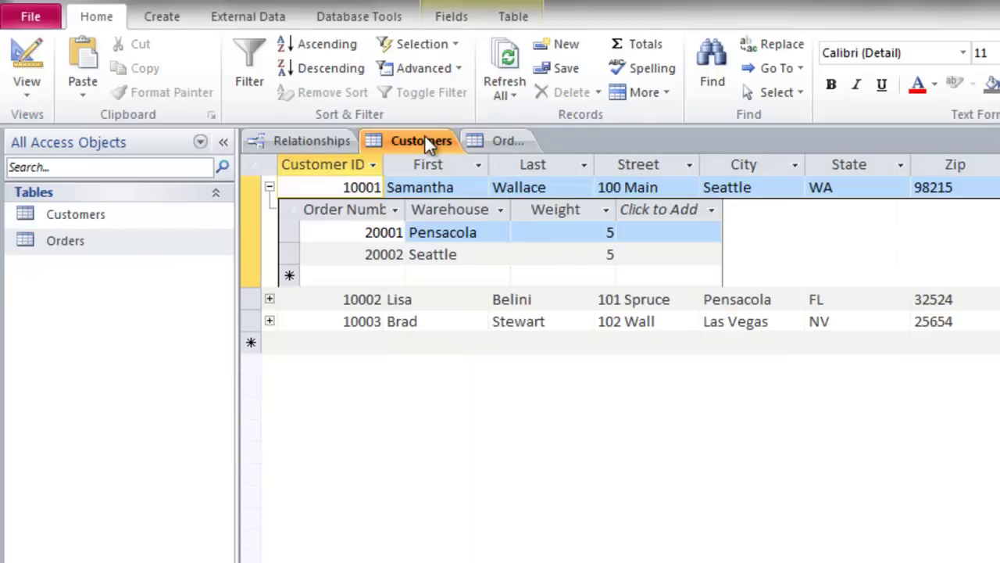
click(268, 300)
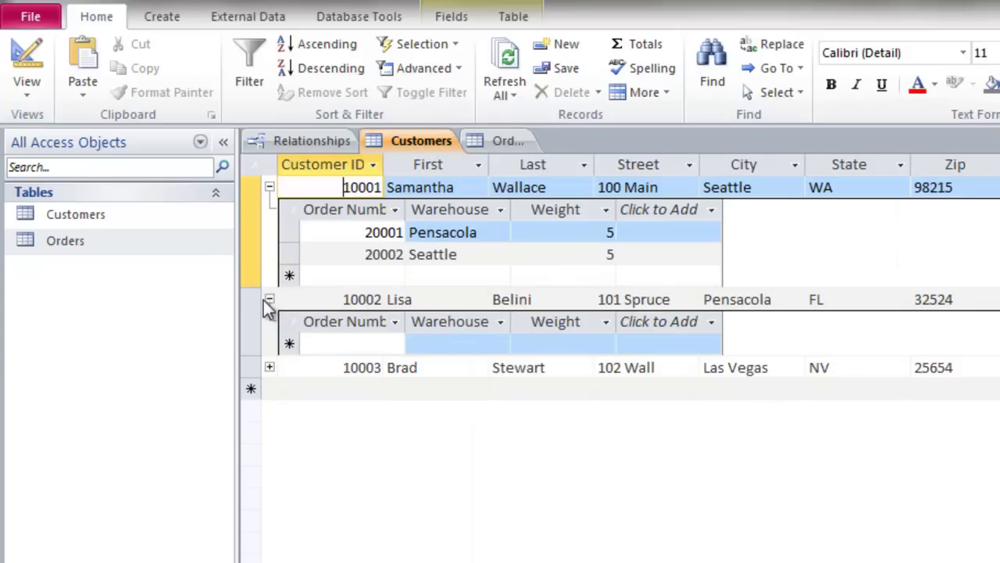
click(325, 346)
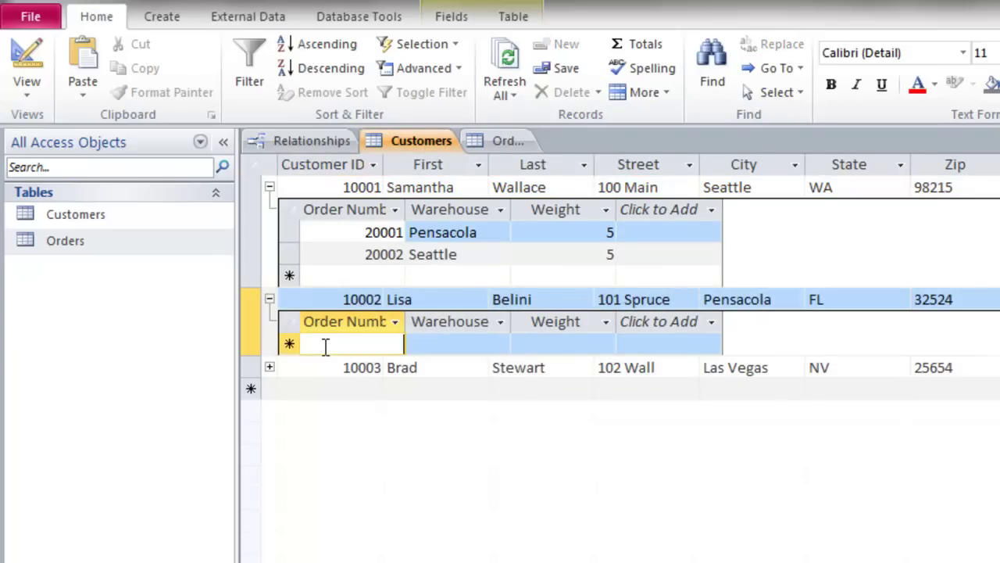
click(269, 368)
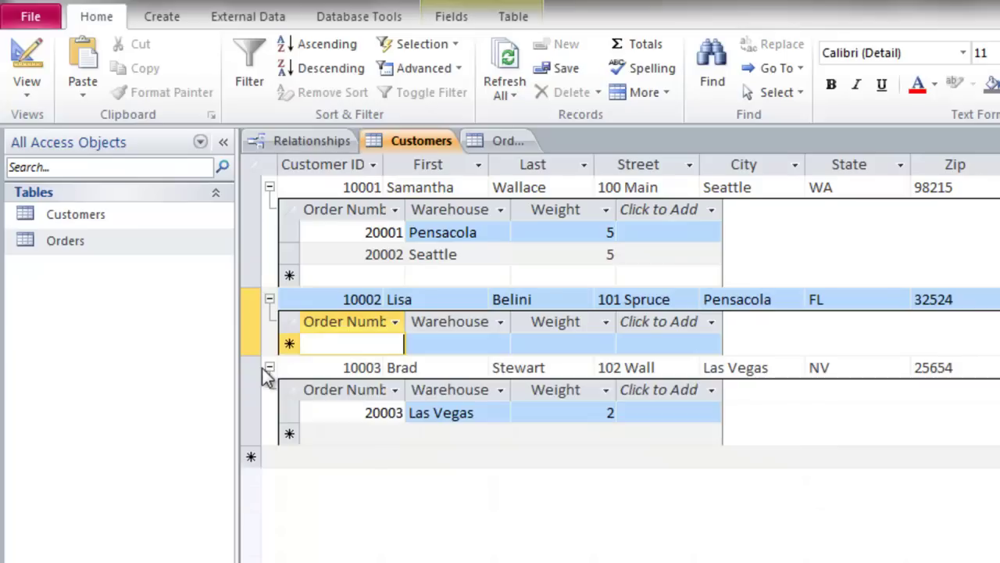
click(336, 412)
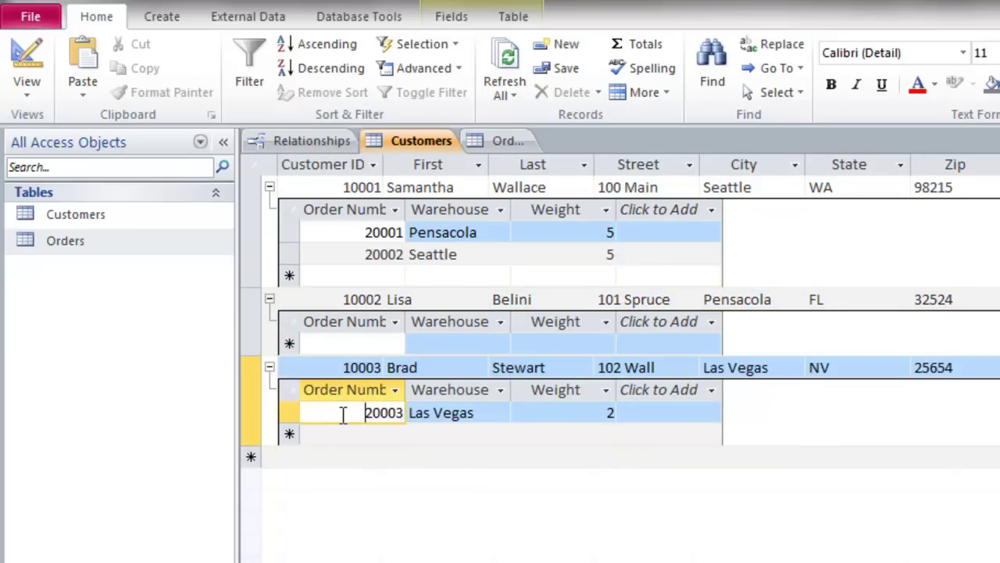
Enter a new Orders row: order 20004, CustomerID 10005, warehouse Las Vegas, weight 6.
click(508, 140)
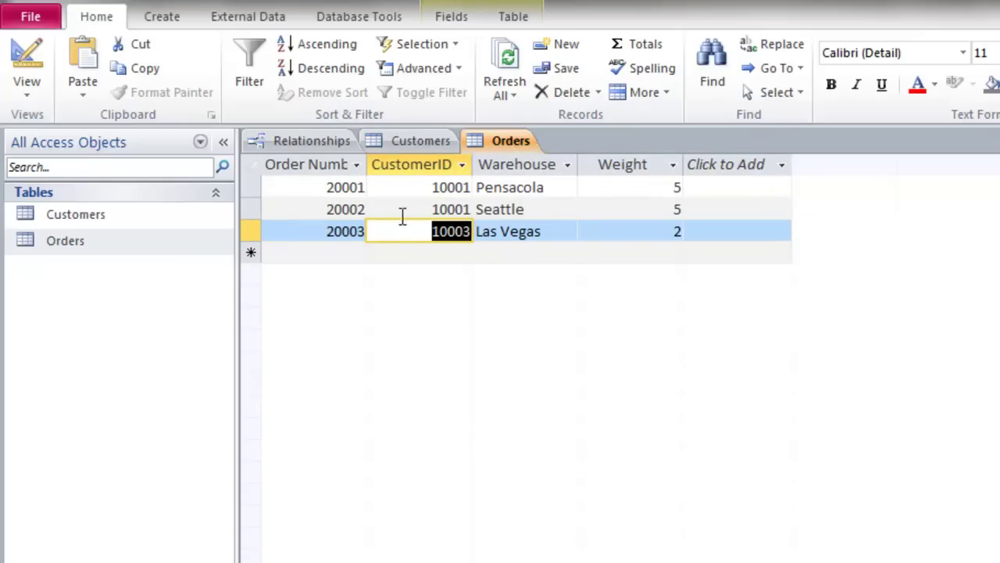
click(317, 259)
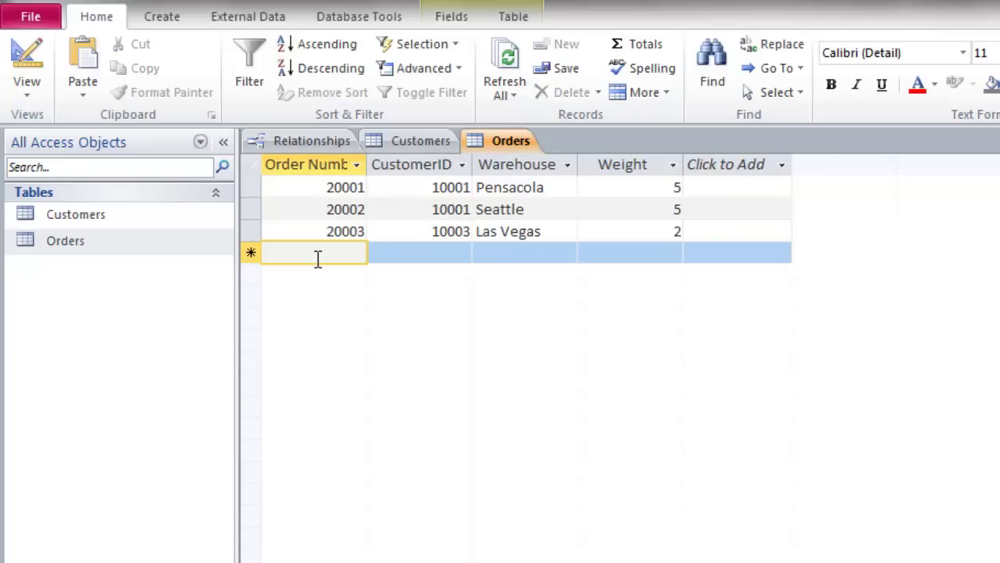
text(2000)
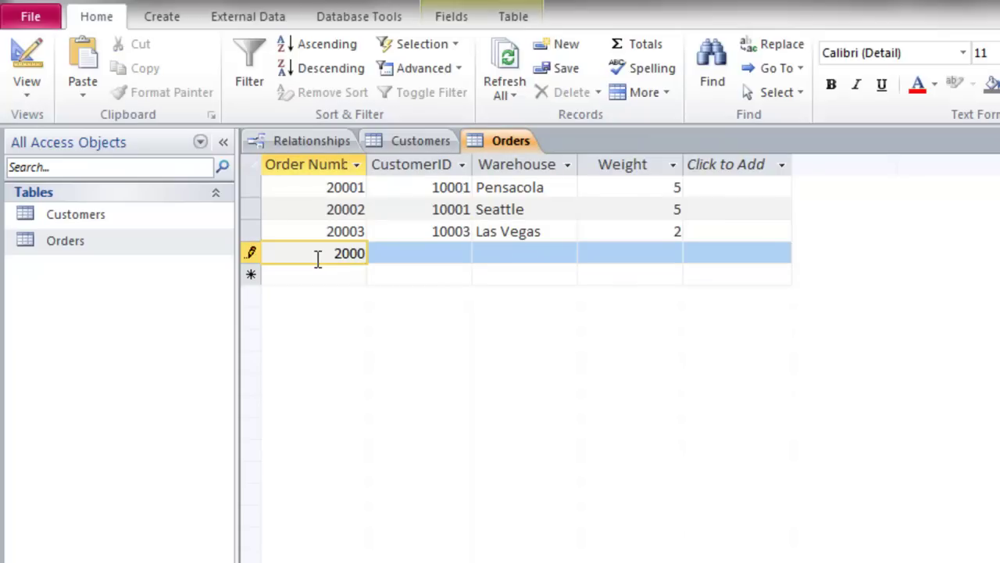
text(4)
key(Tab)
text(000)
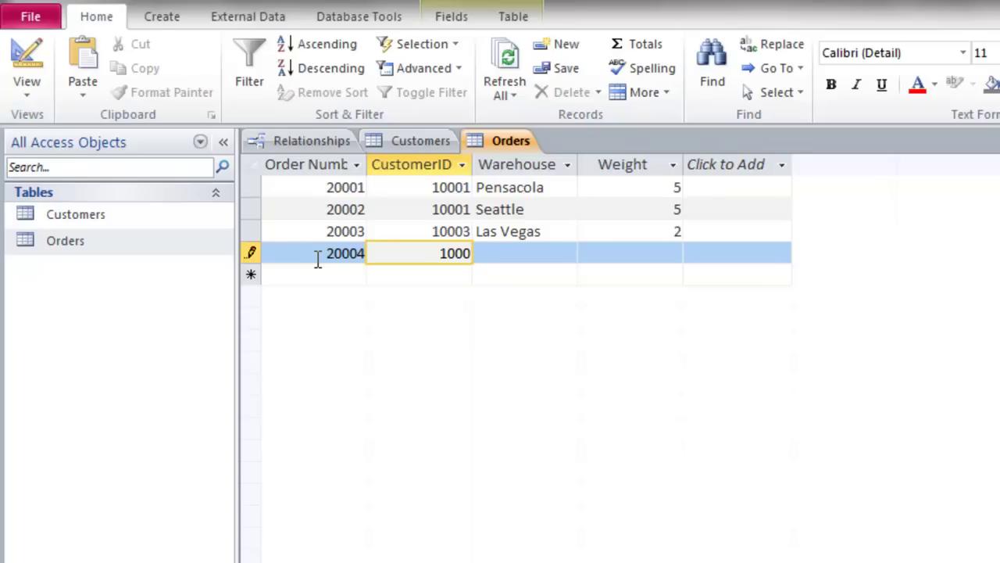
text(5)
key(Tab)
text(Las Vegas)
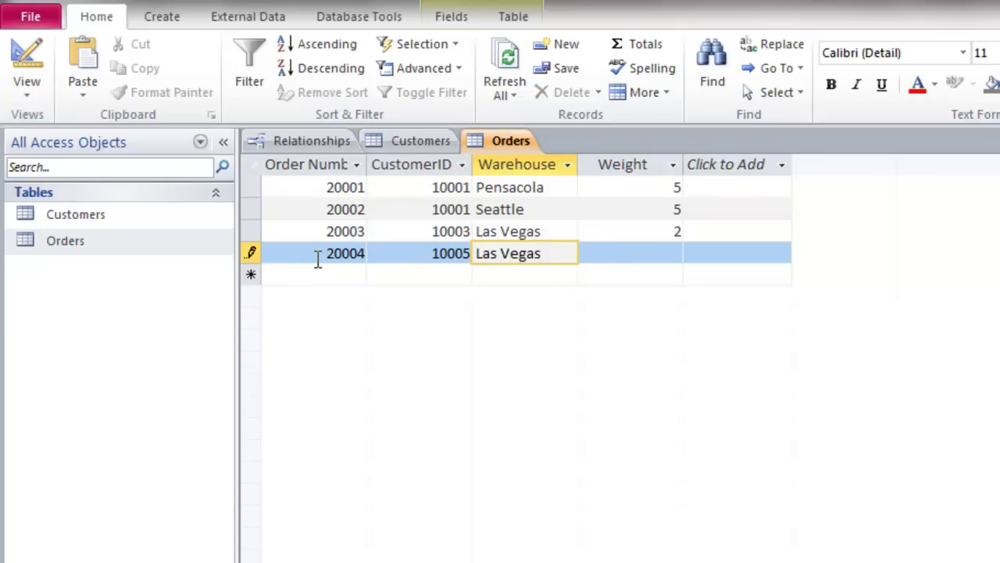
key(Tab)
text(6)
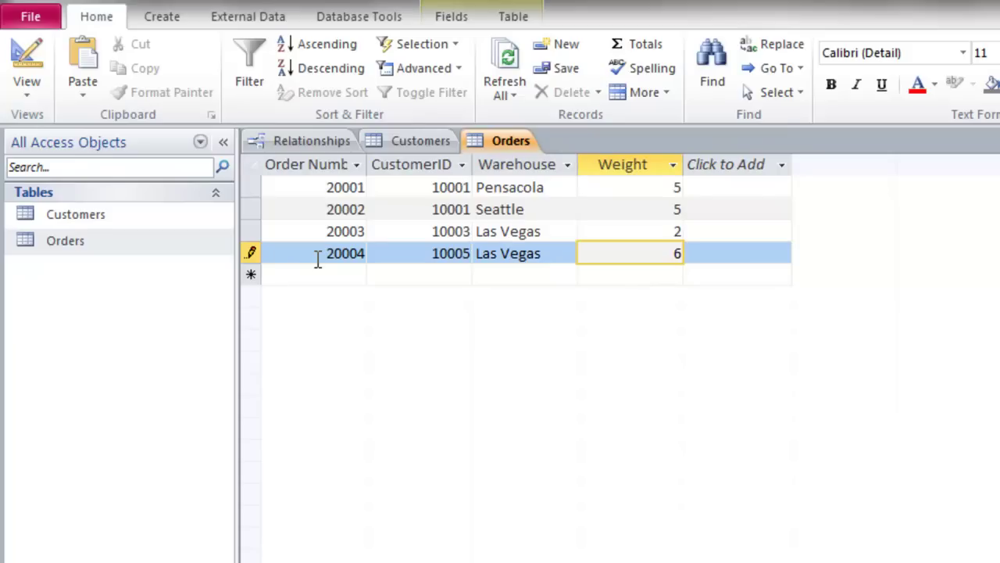
key(Tab)
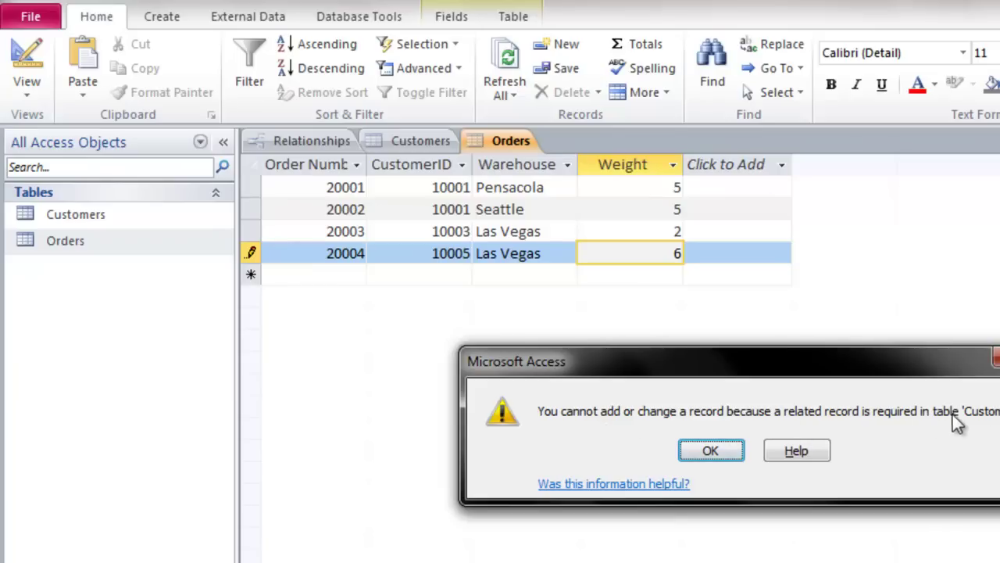
Dismiss the related-record-required error and select the CustomerID value 10005.
click(715, 450)
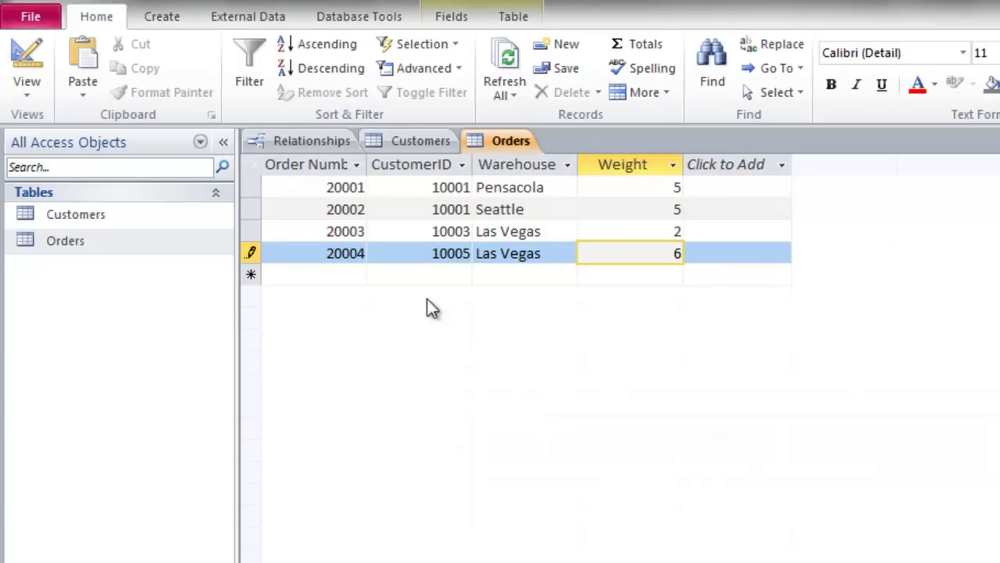
click(418, 255)
drag(418, 255, 478, 255)
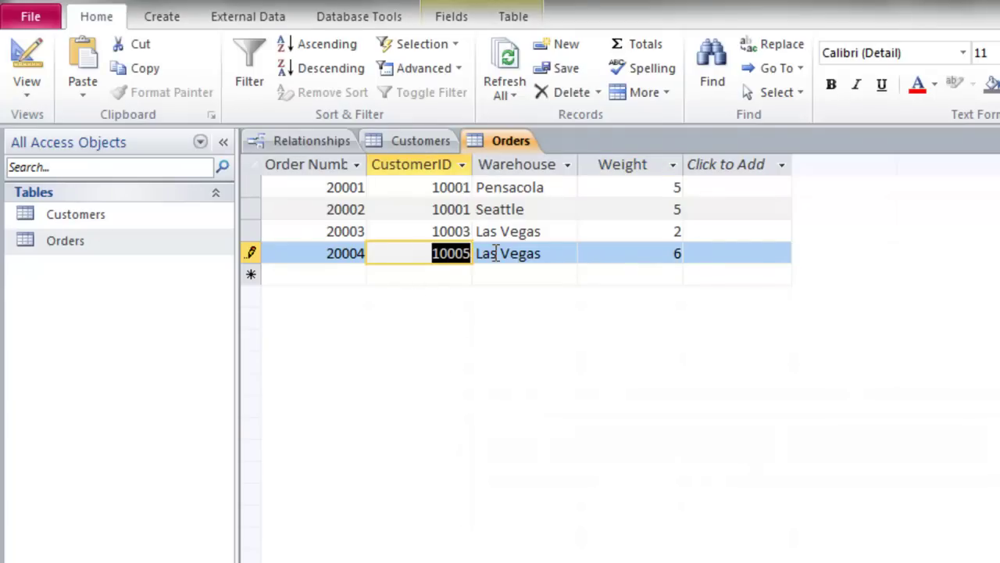
In Customers, collapse the order lists of customers 10001, 10002 and 10003.
click(402, 136)
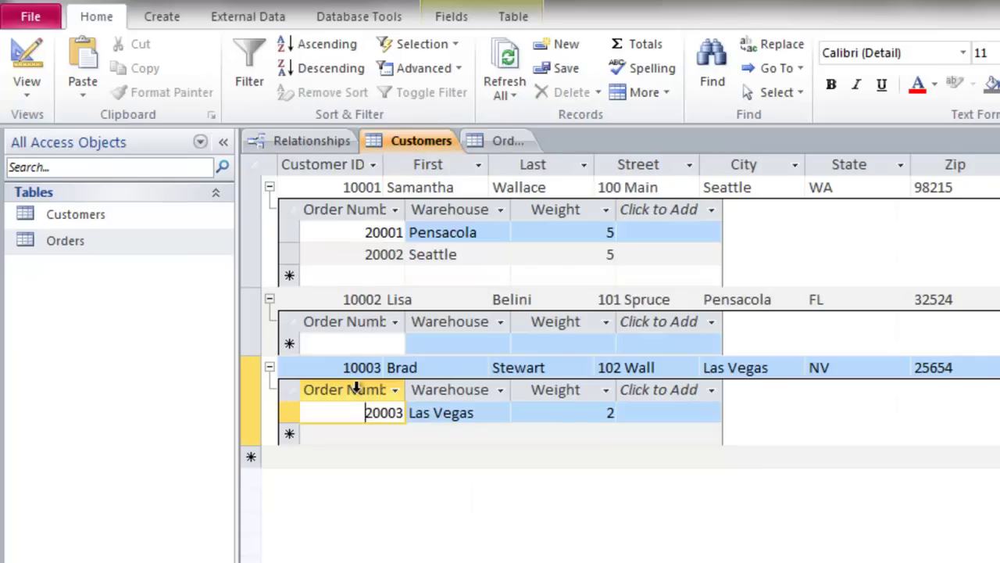
click(269, 189)
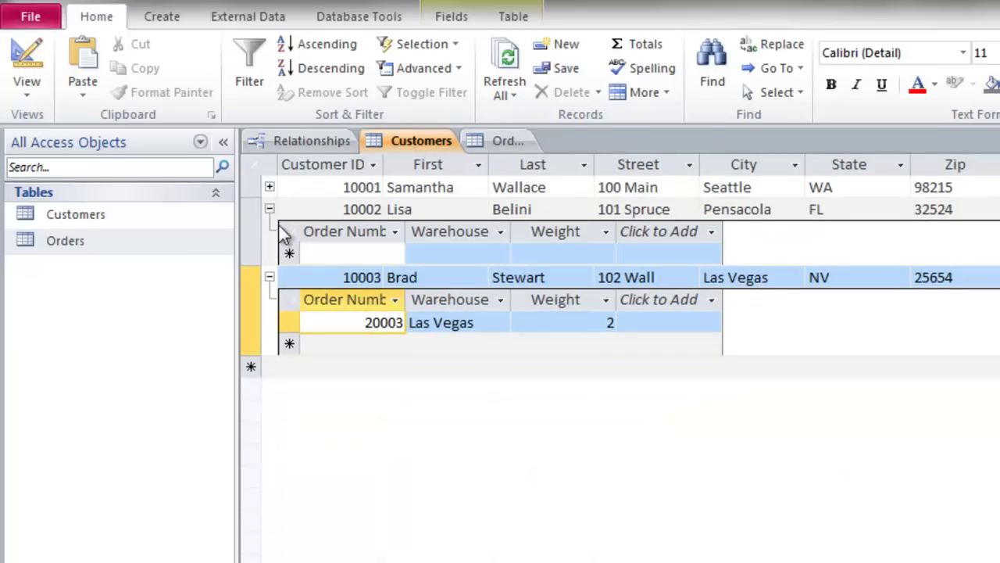
click(269, 210)
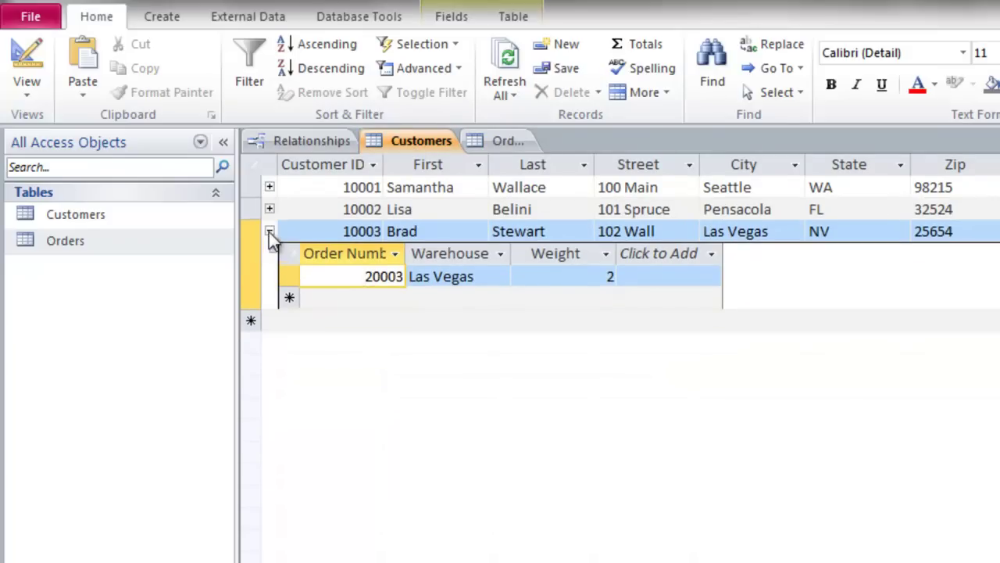
click(269, 231)
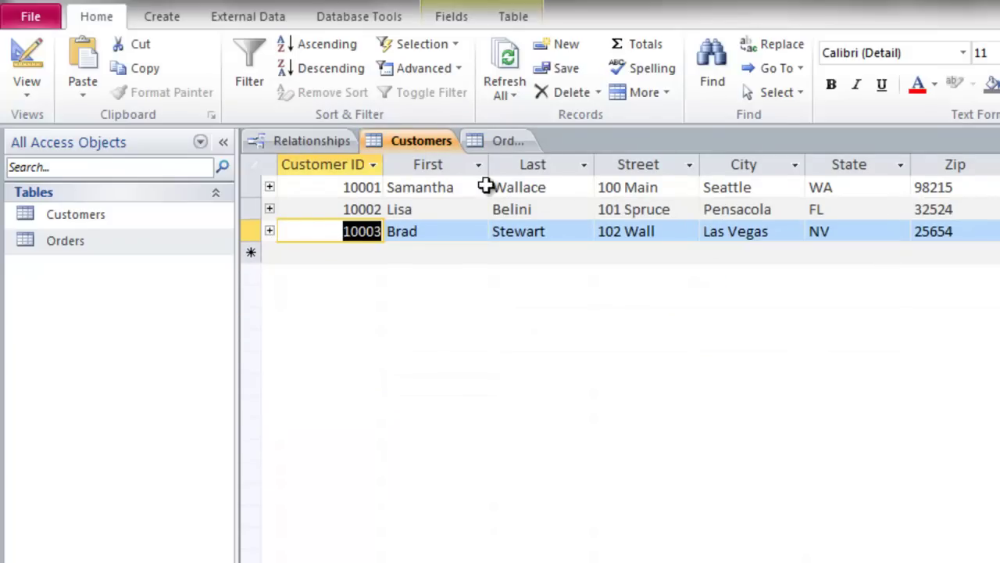
click(499, 143)
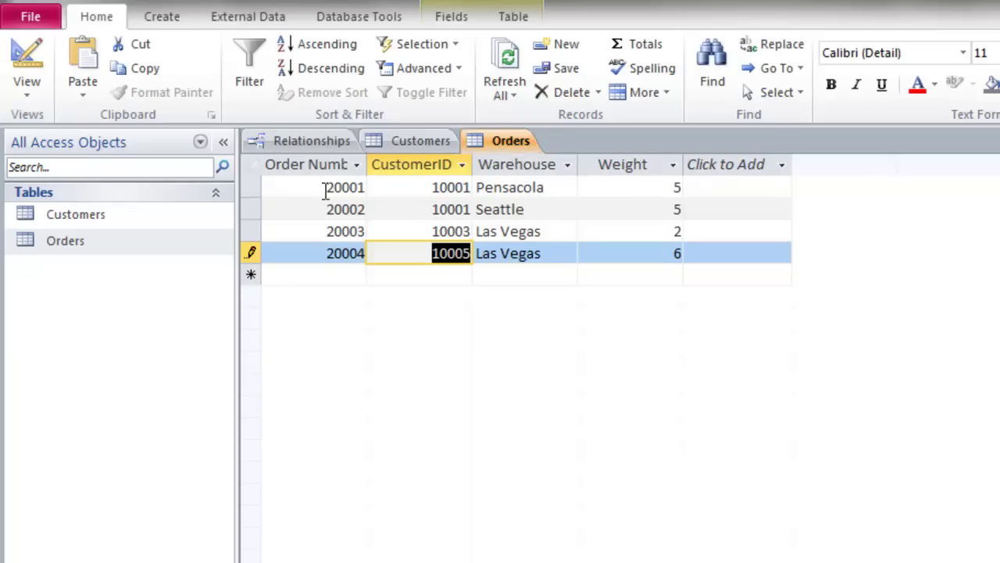
Erase the CustomerID value 10005 from the new order row.
click(423, 253)
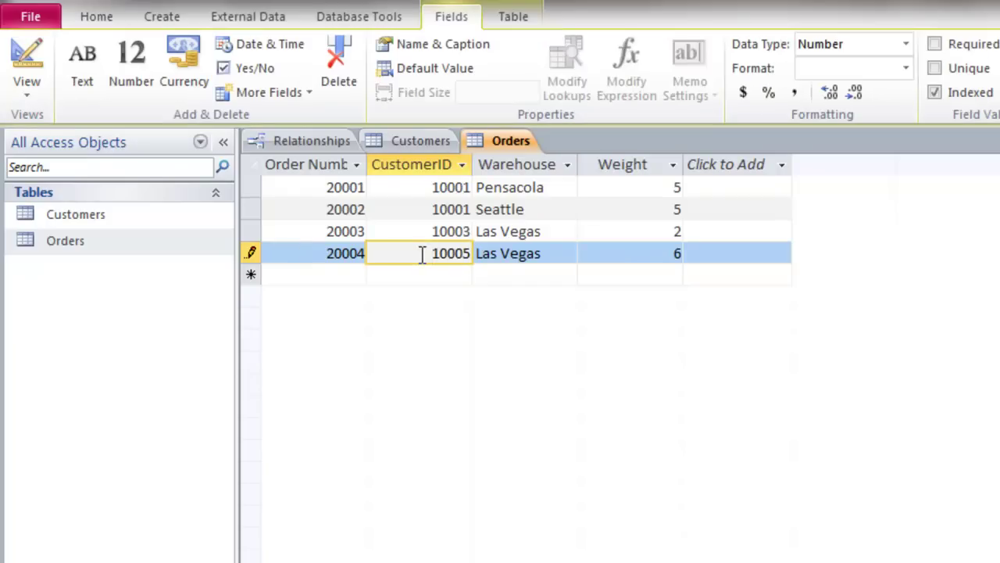
drag(423, 254, 471, 253)
key(Delete)
Delete the unsaved order 20004 record and close the Orders table.
click(253, 255)
right_click(253, 255)
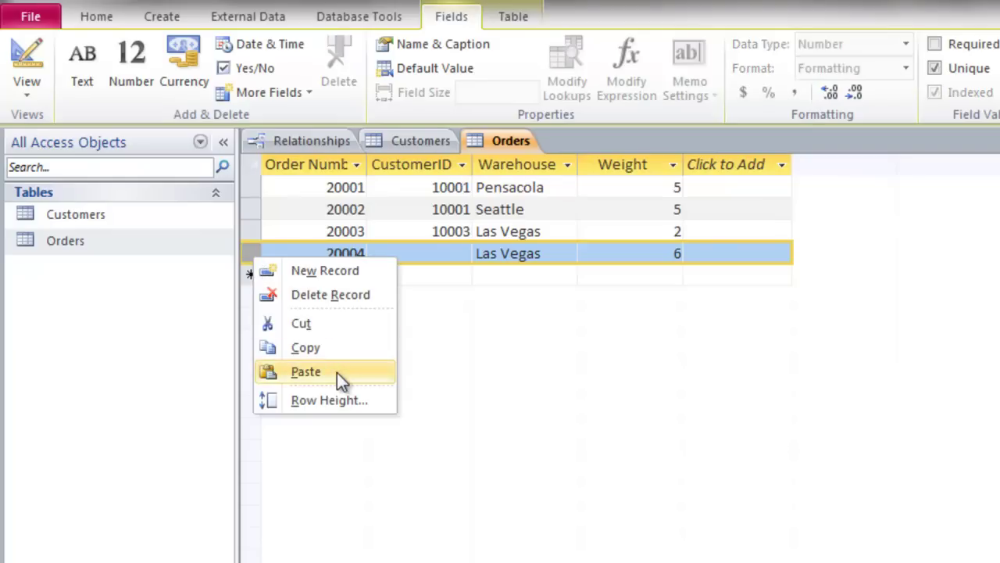
click(343, 296)
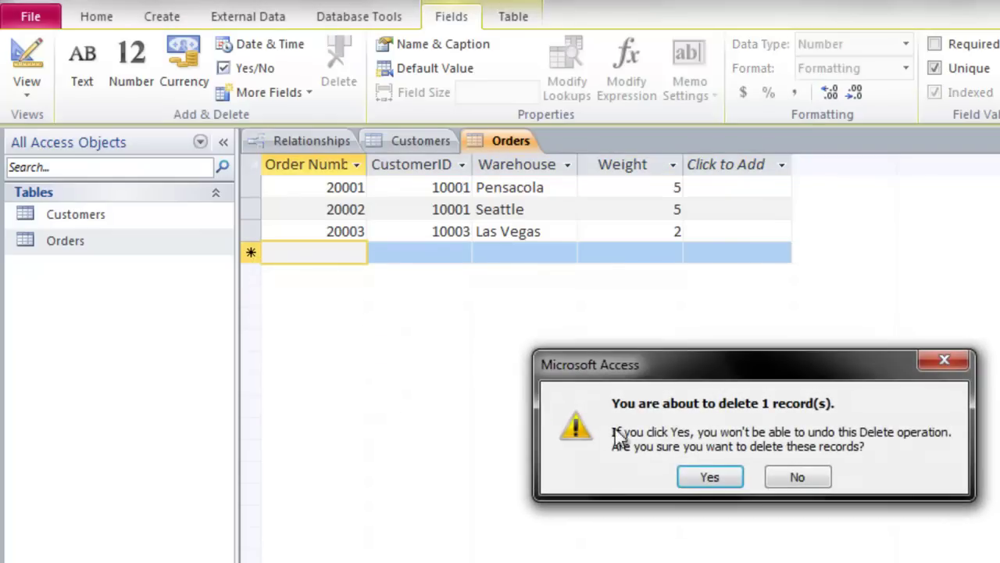
click(710, 476)
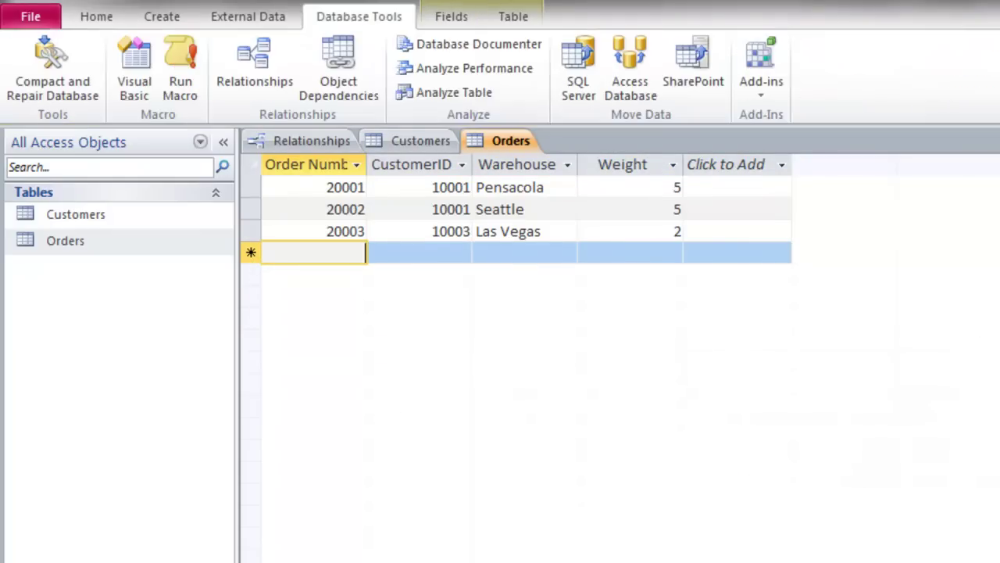
key(ctrl+F4)
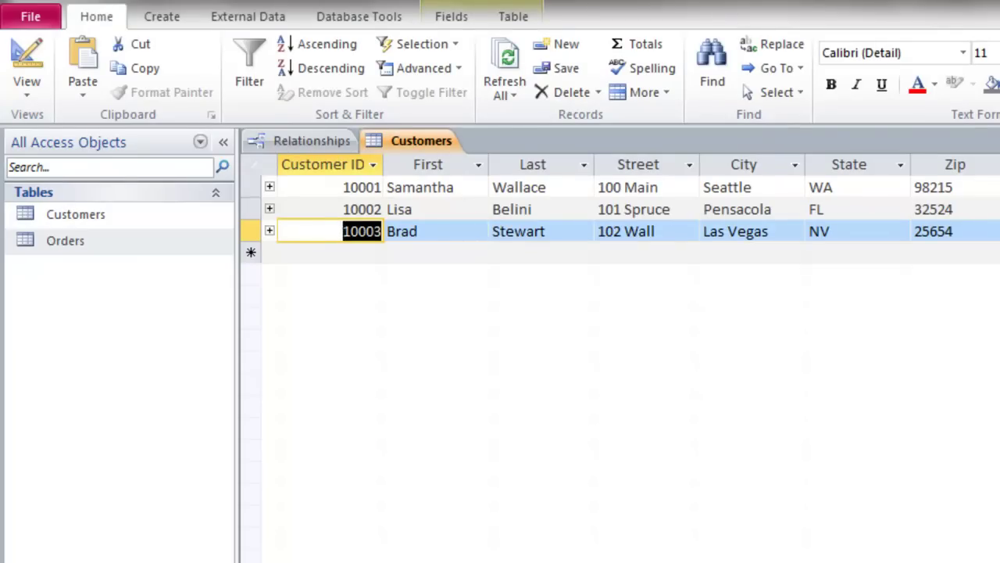
Close Customers and edit the Customers–Orders relationship to uncheck Enforce Referential Integrity.
key(ctrl+F4)
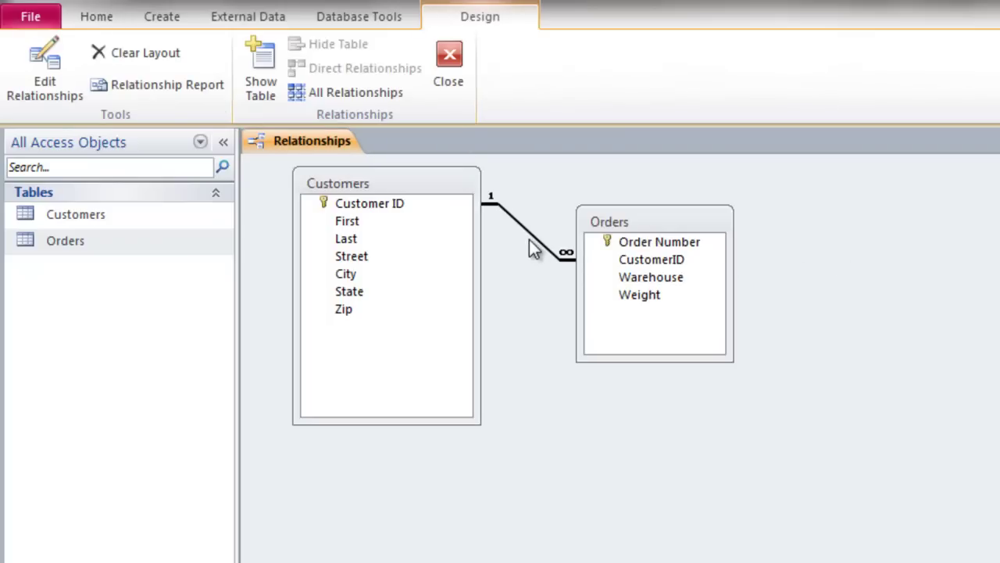
right_click(532, 244)
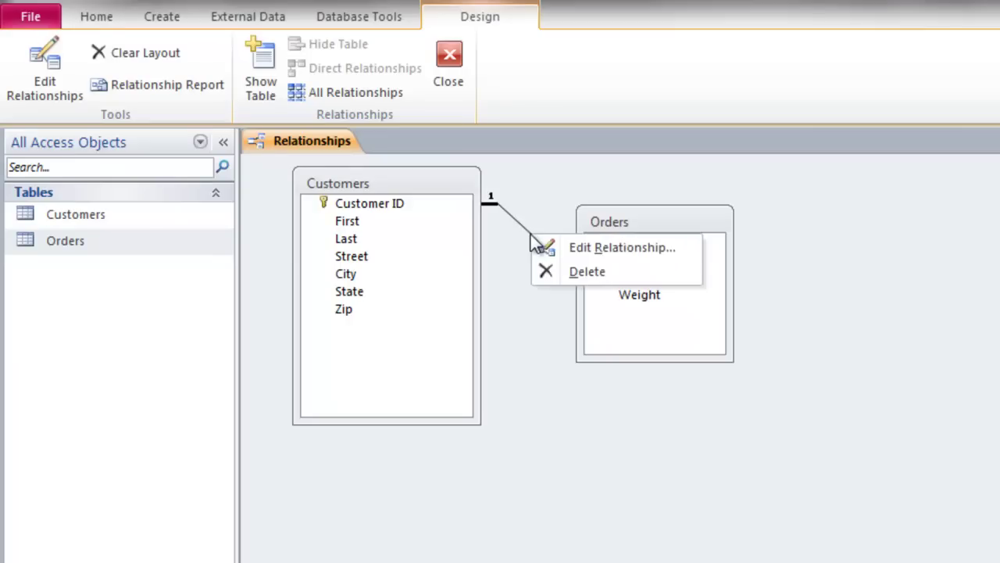
click(571, 255)
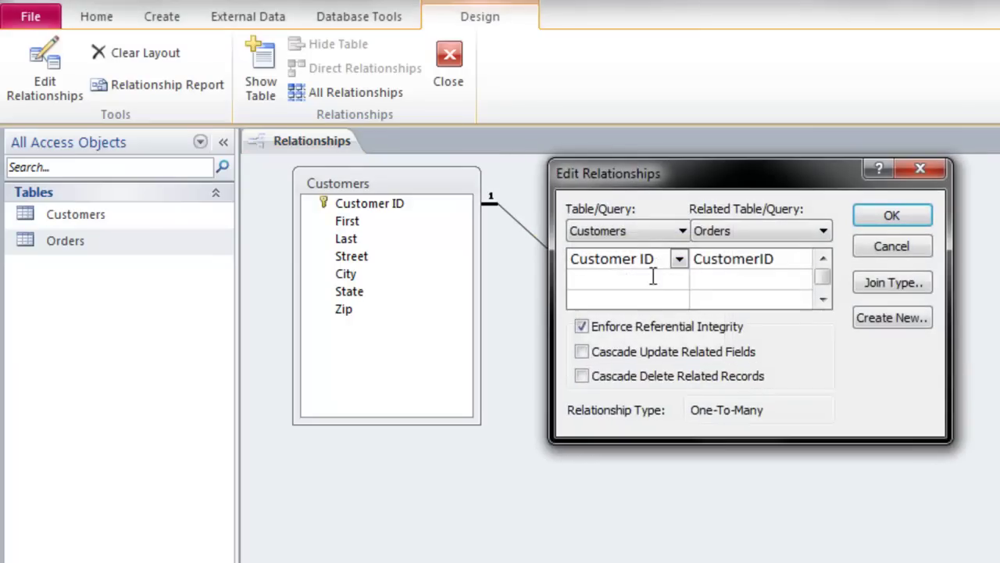
click(900, 212)
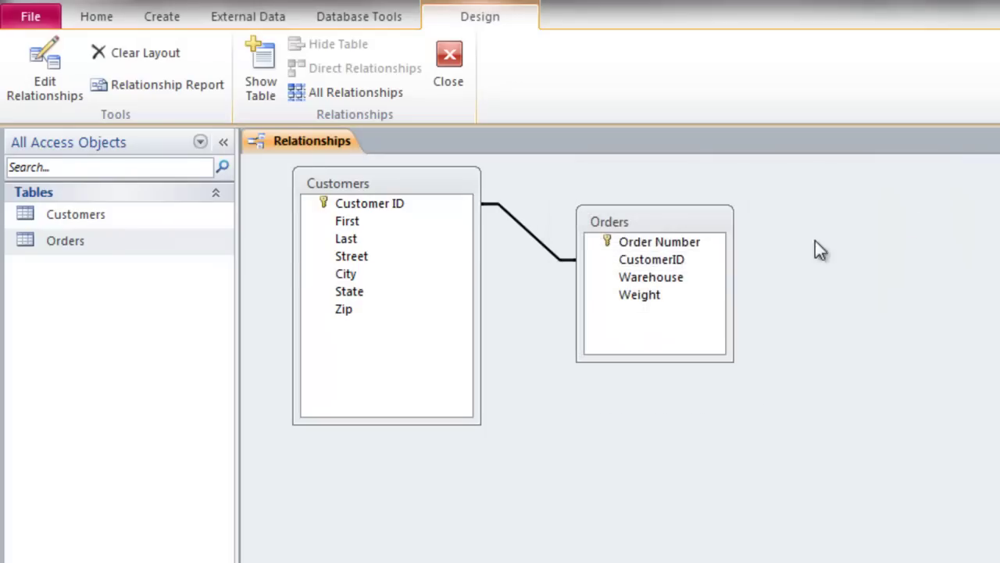
Reopen the Customers and Orders tables from the navigation pane.
double_click(109, 222)
click(121, 247)
double_click(121, 247)
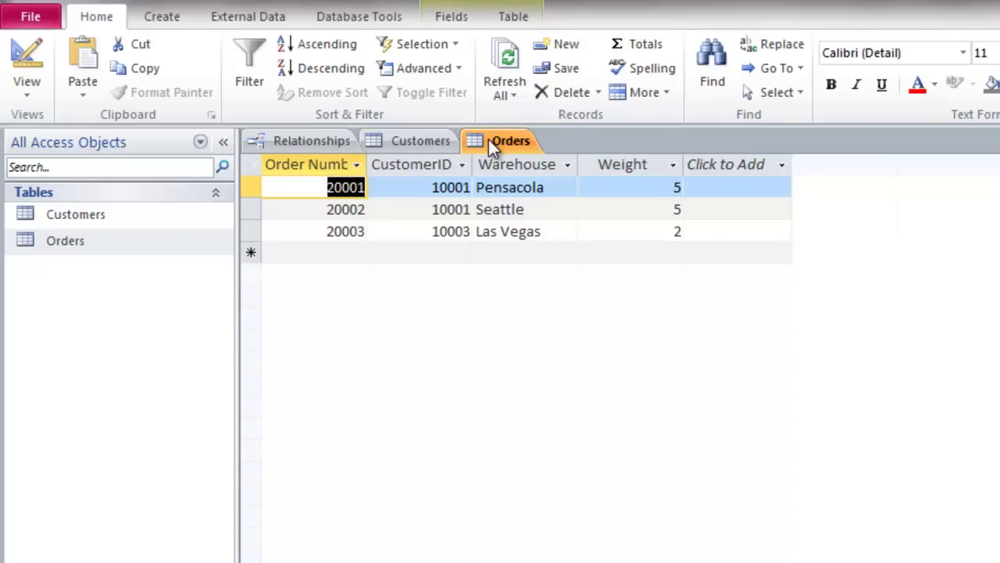
Start a new Orders record with order number 20004 for CustomerID 10005.
click(330, 251)
text(20004)
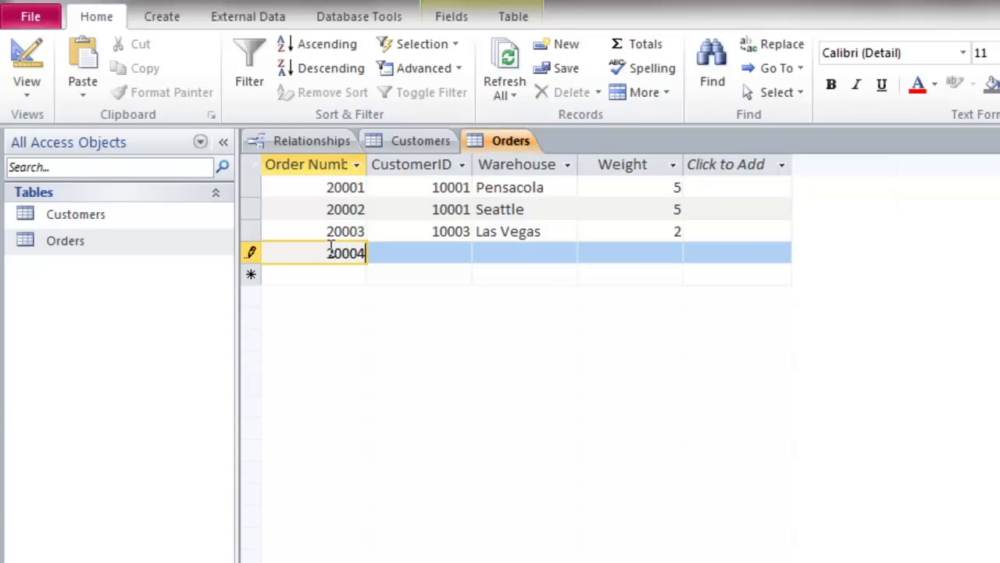
key(Tab)
text(10005)
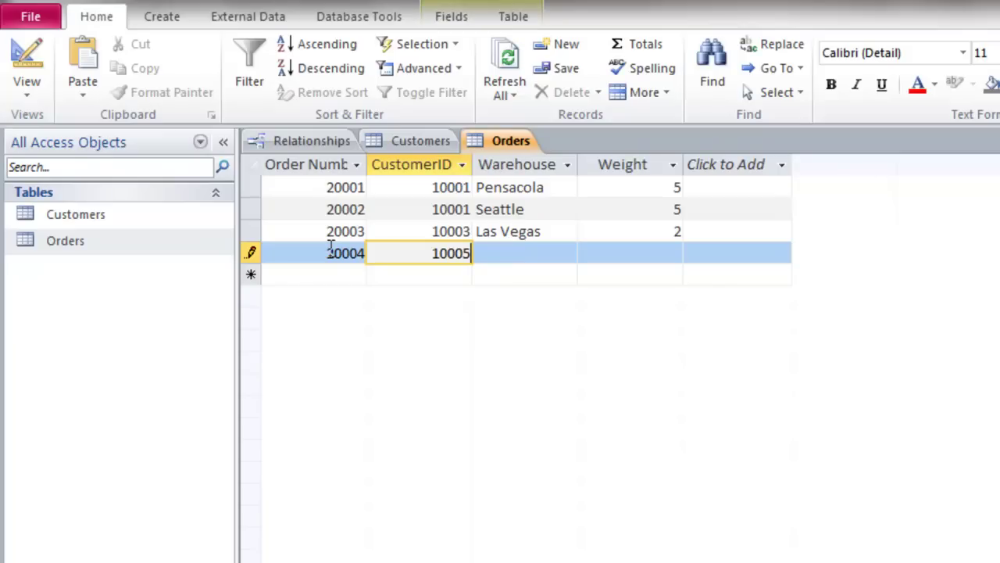
key(Tab)
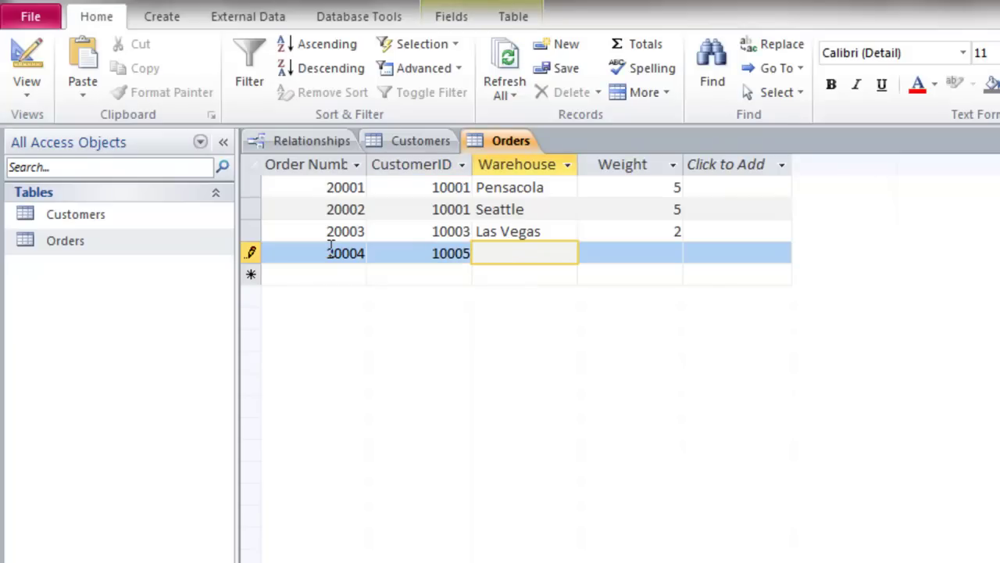
Enter warehouse 'Las Vegas' and weight 5, saving the new order record.
text(Lae)
key(BackSpace)
text(v)
key(BackSpace)
text(s Vegas)
key(Tab)
text(5)
key(Tab)
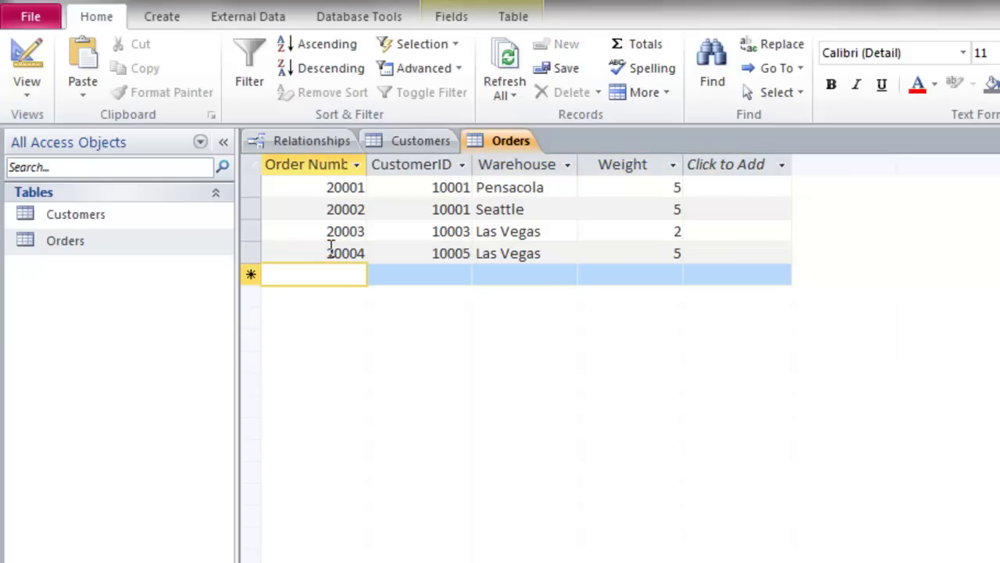